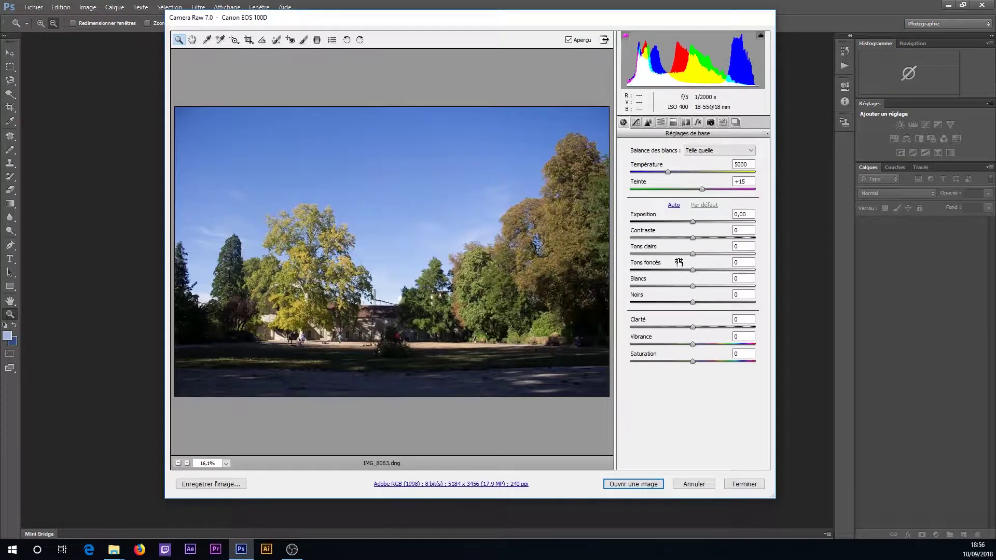
Step: Open IMG_8063.dng from Camera Raw, discarding its embedded colour profile, and place the cloudy sky picture in it as a new layer
left_click(633, 484)
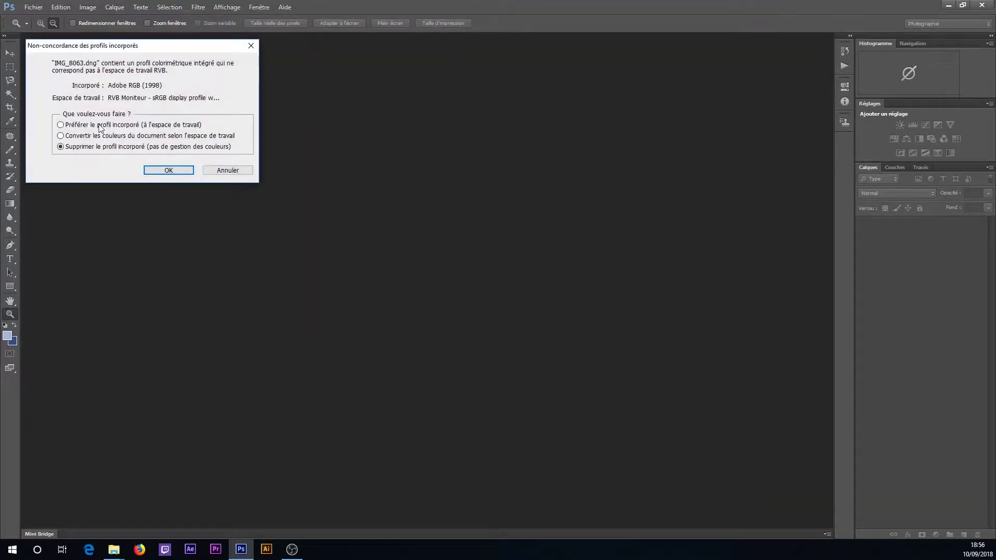
left_click(168, 170)
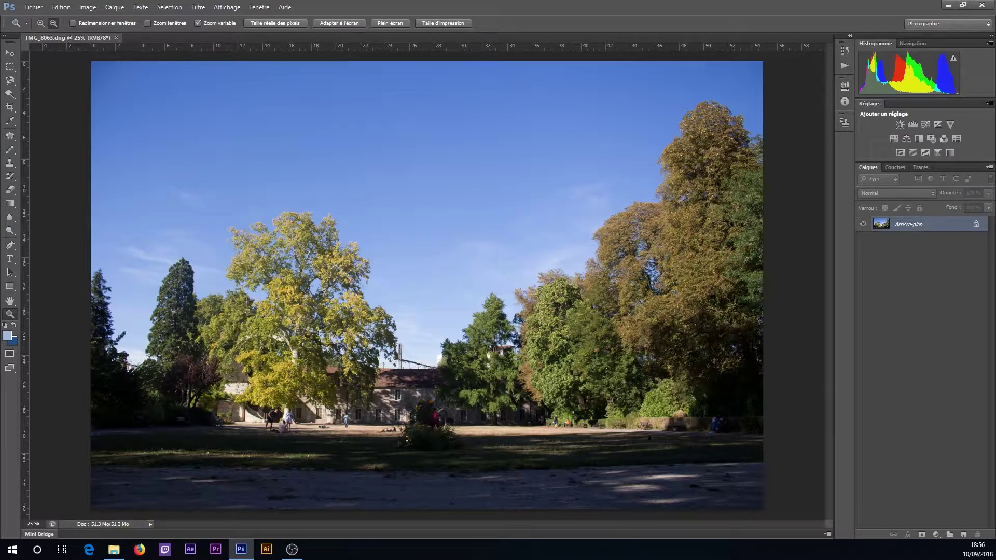
key("alt+Tab")
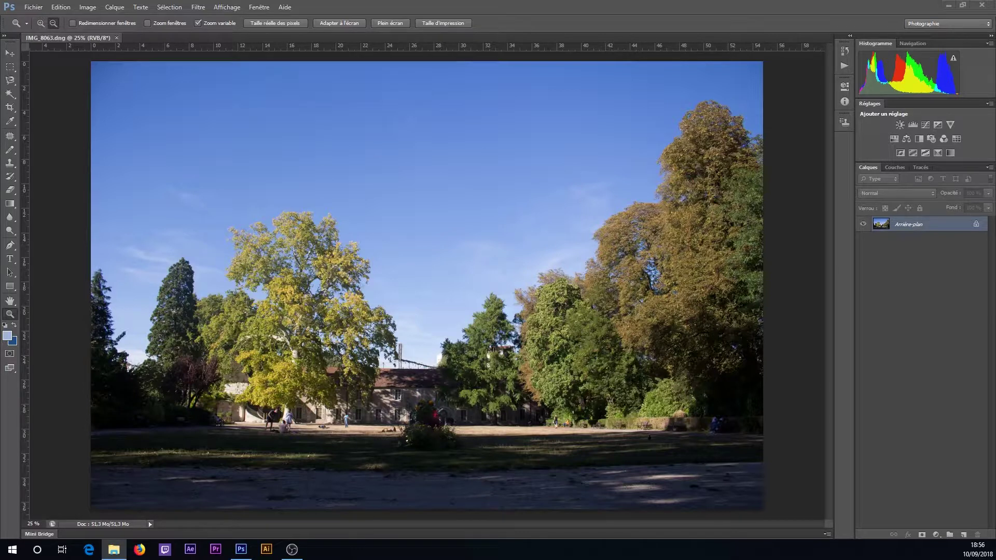
left_click_drag(340, 244, 340, 244)
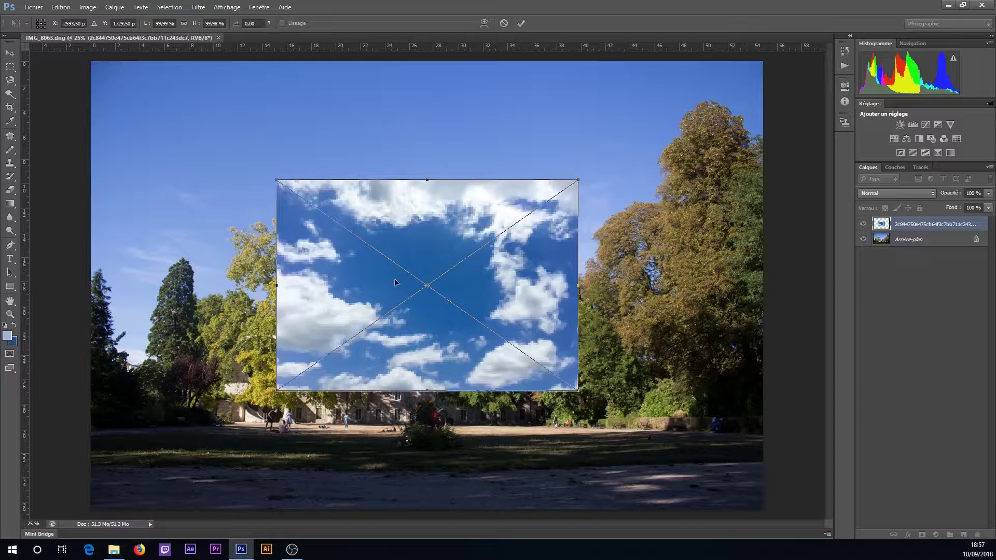
left_click(522, 23)
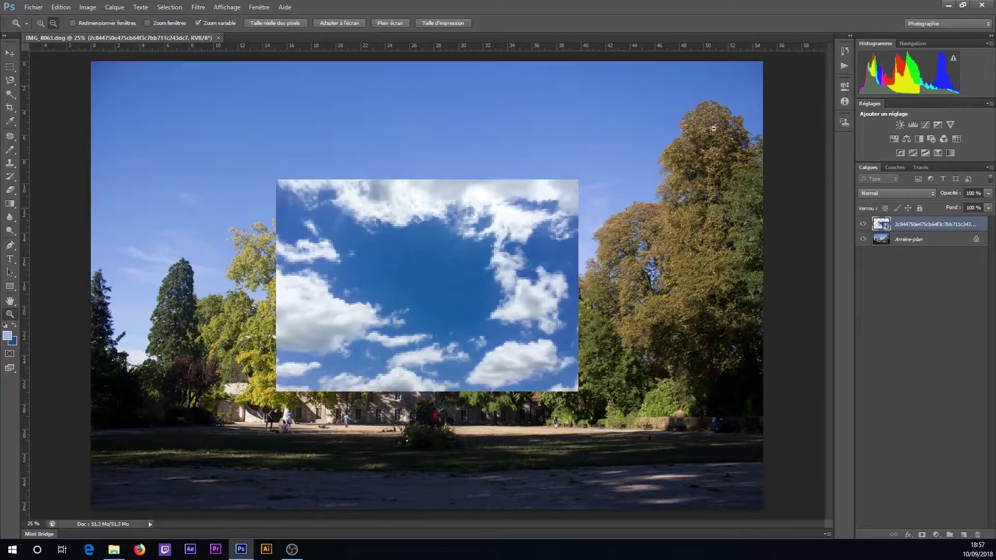
Step: Duplicate the Arrière-plan layer and move the cloudy sky layer below the Arrière-plan copie layer
left_click(908, 239)
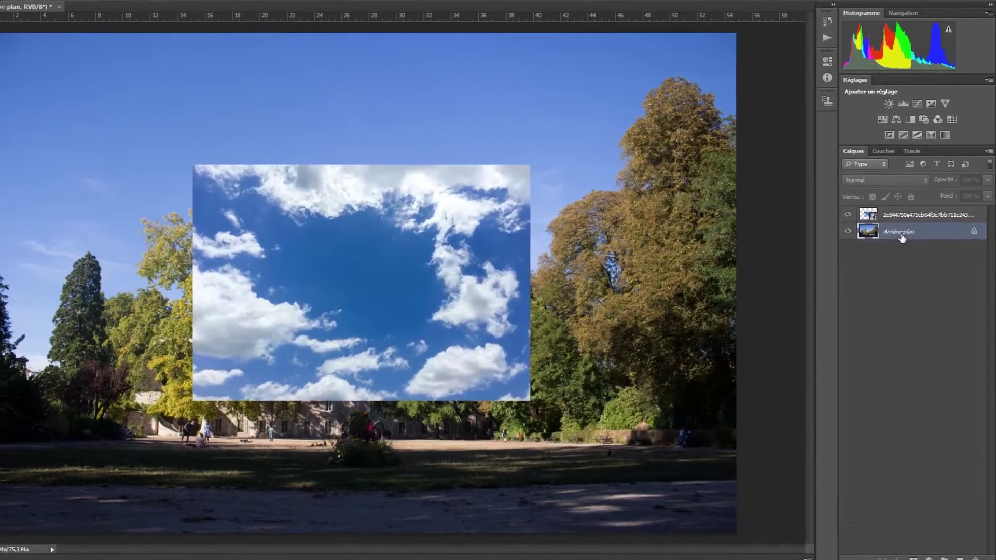
right_click(911, 244)
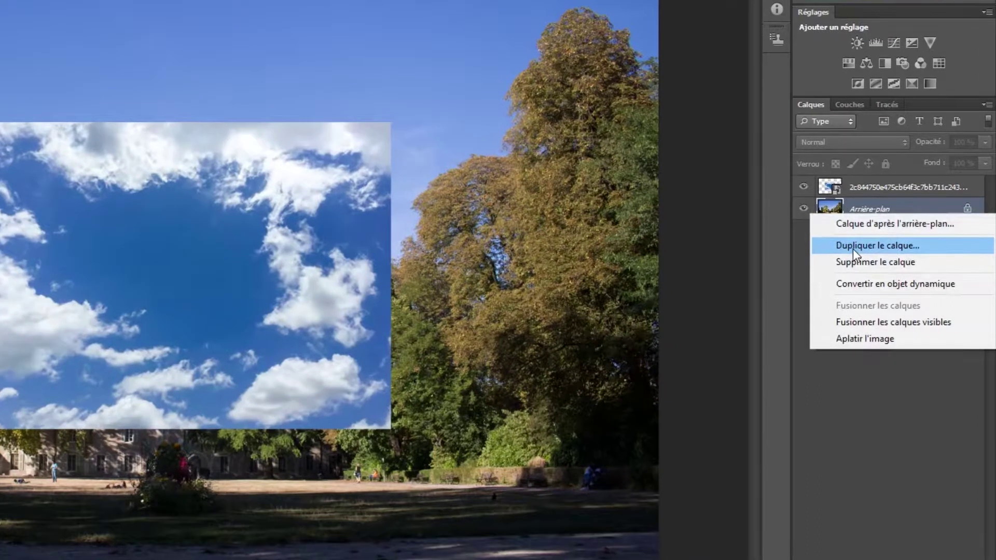
left_click(866, 253)
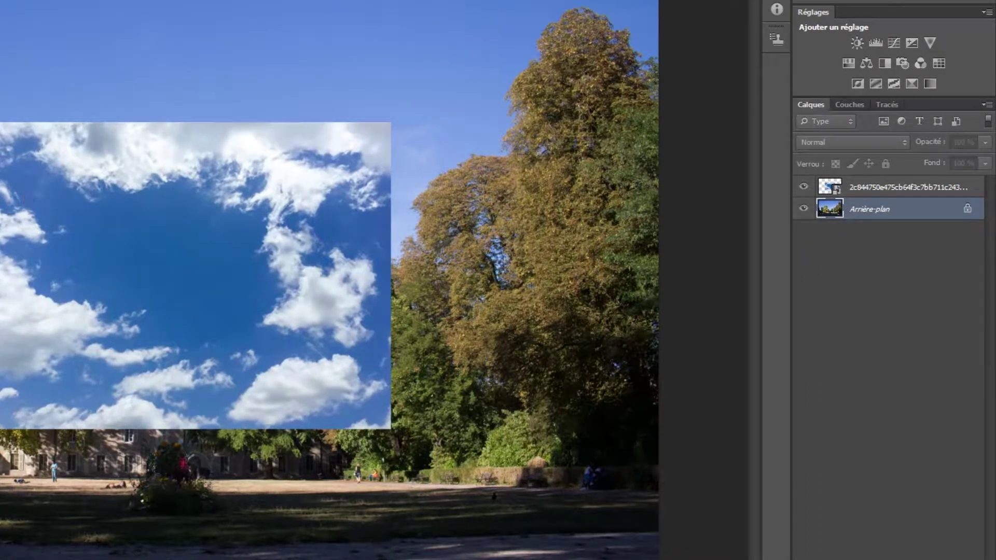
key("Return")
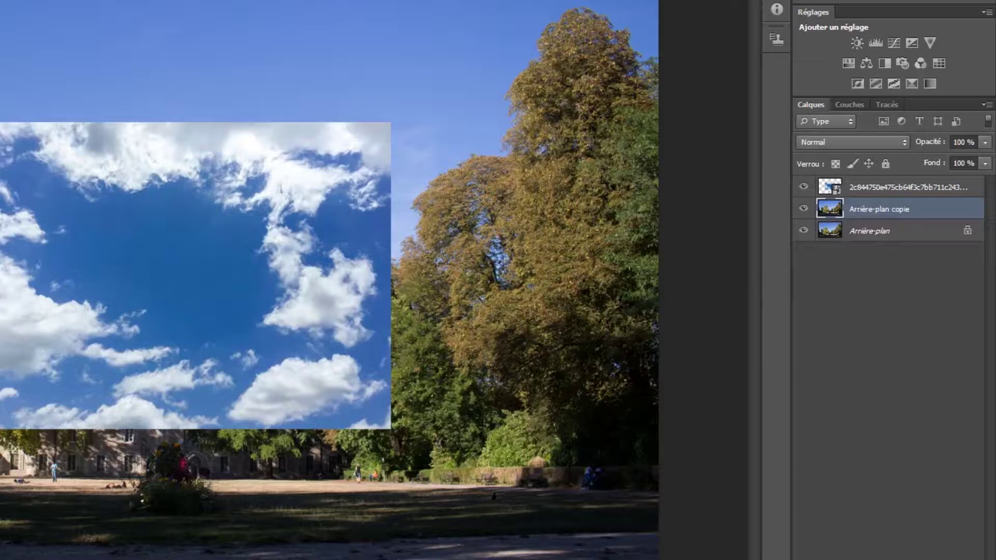
left_click_drag(888, 192, 865, 217)
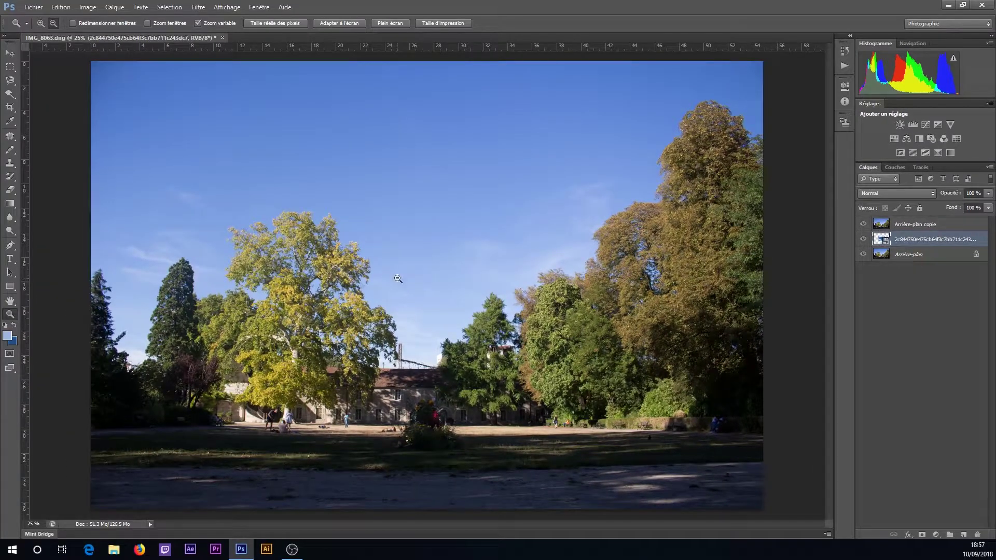
Step: Apply a very slight brightness adjustment with Luminosité/Contraste to the Arrière-plan copie layer
left_click(911, 225)
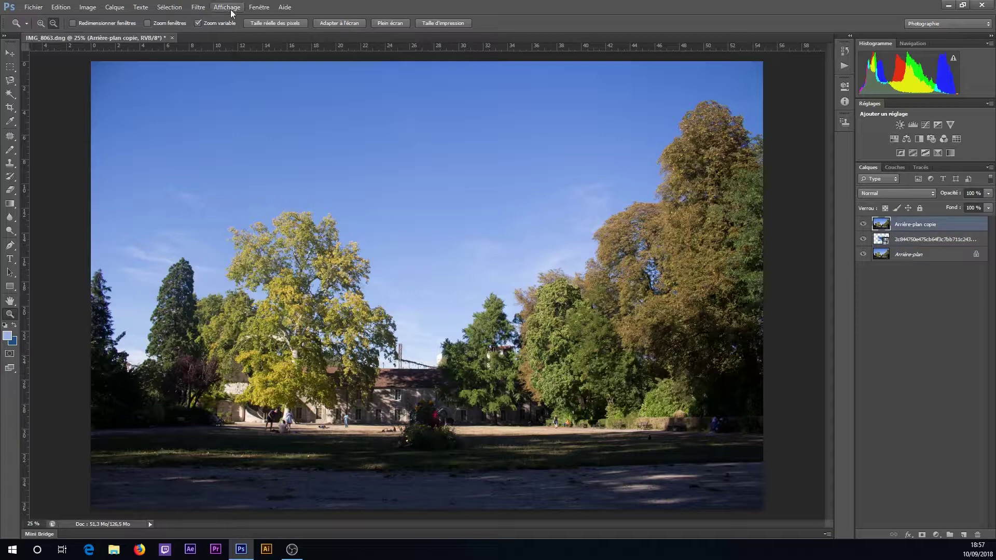
left_click(88, 8)
mouse_move(157, 34)
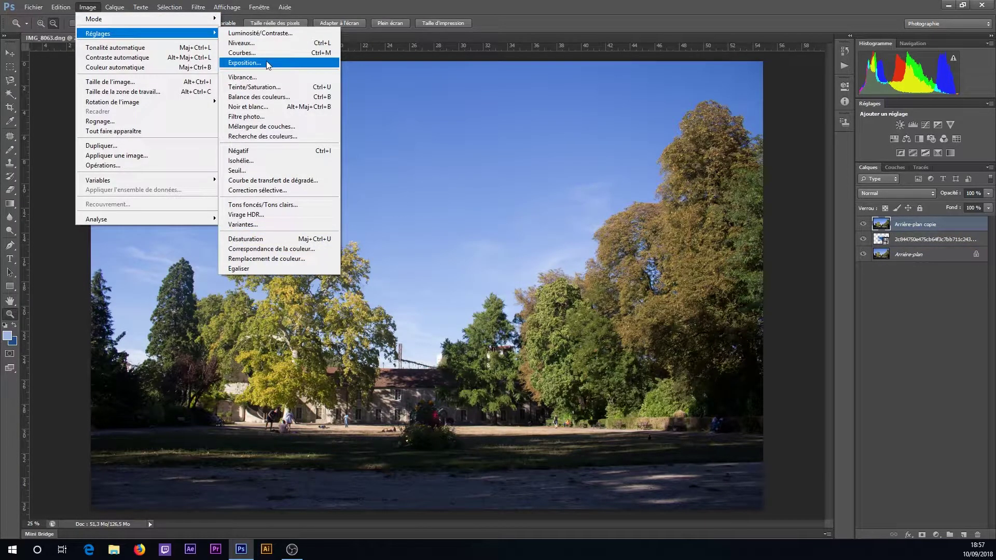
left_click(248, 33)
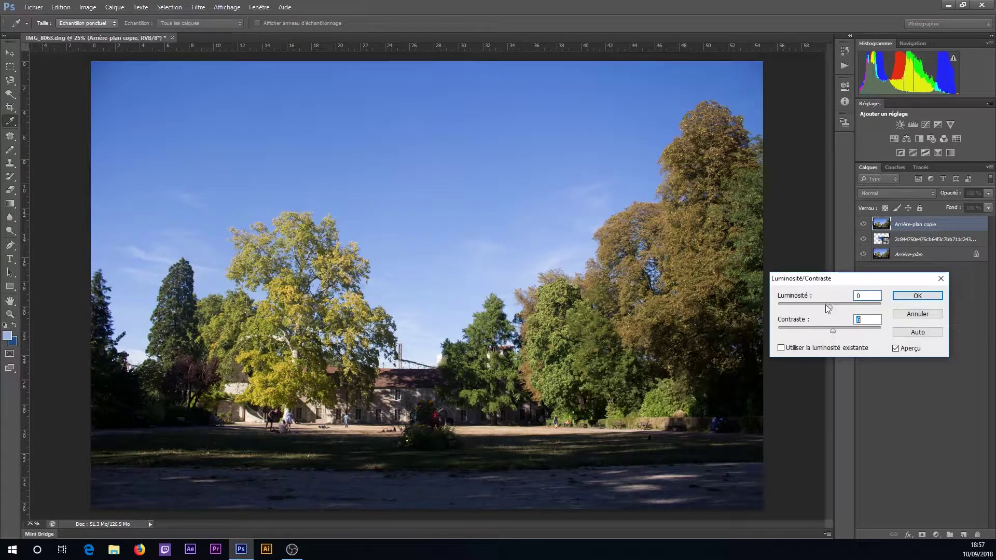
left_click_drag(829, 304, 827, 305)
left_click(917, 296)
key("z")
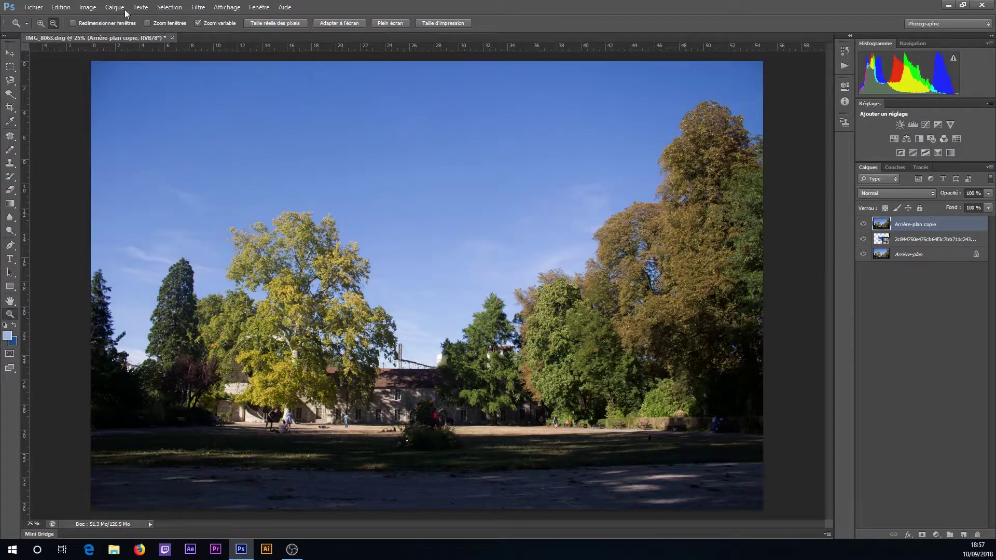
Step: Apply a Vibrance adjustment to the Arrière-plan copie layer with Vibrance +30 and Saturation +4
left_click(87, 6)
mouse_move(104, 37)
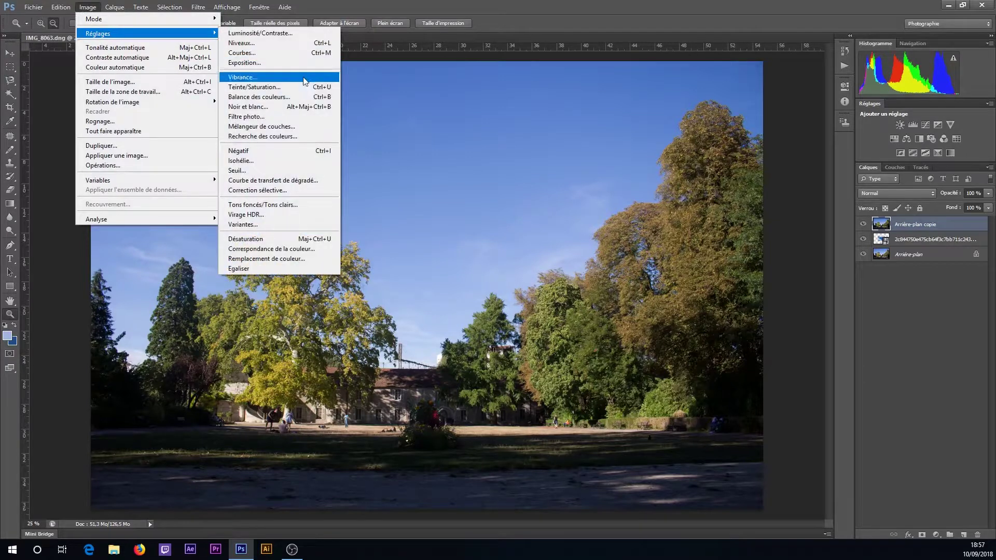
left_click(255, 76)
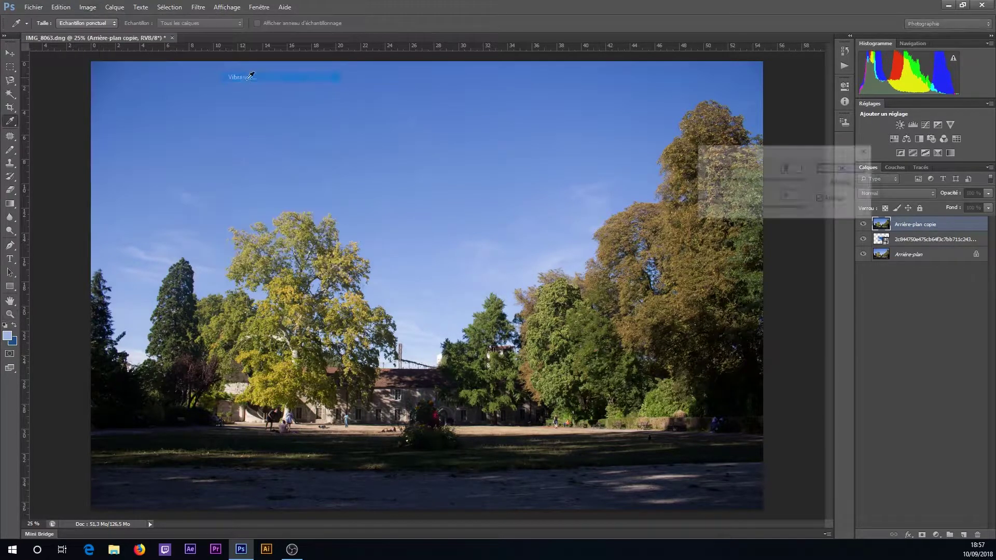
left_click_drag(755, 183, 757, 213)
left_click(821, 199)
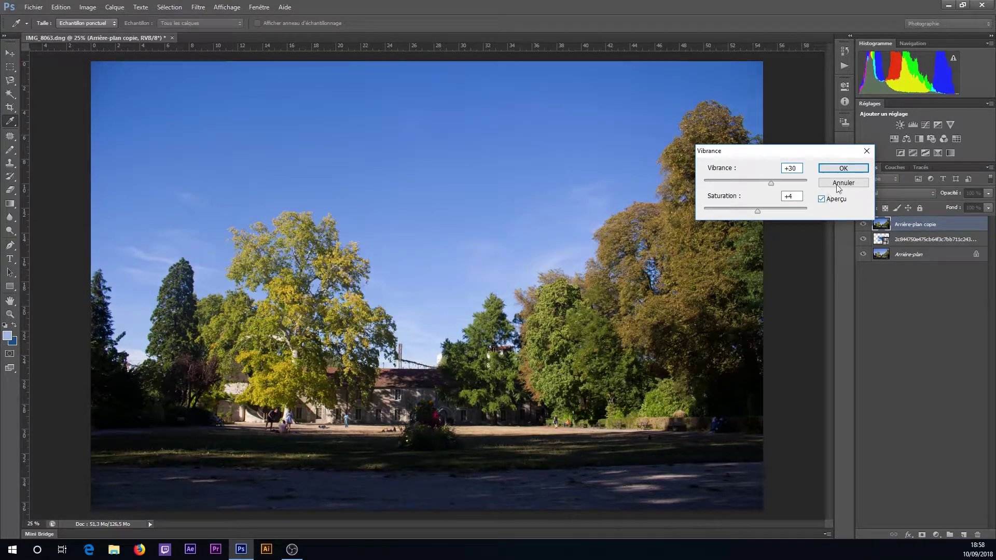
left_click(843, 168)
key("z")
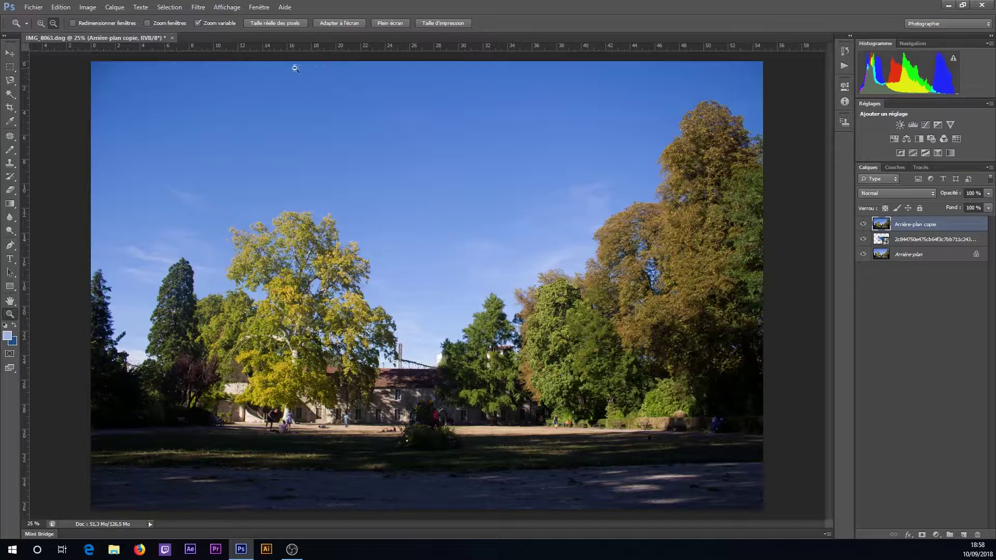
left_click(10, 80)
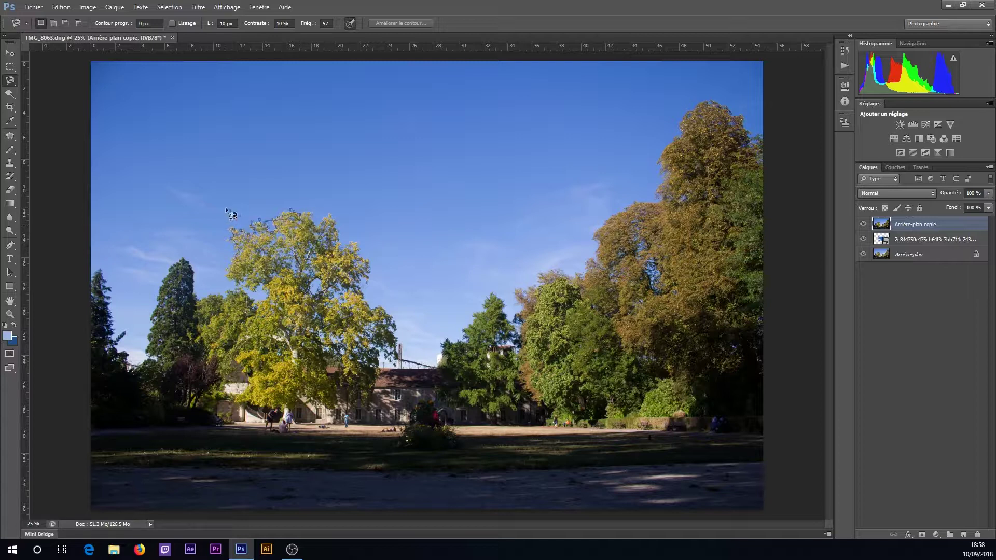
key("Escape")
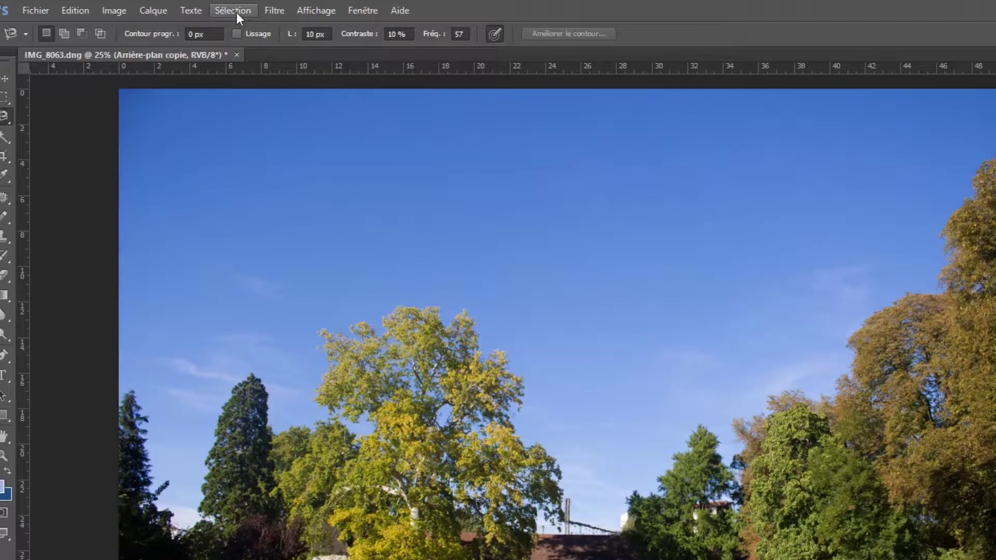
Step: Begin a Plage de couleurs selection with tolerance 40 by sampling the dark blue in the upper-left corner of the sky
left_click(236, 12)
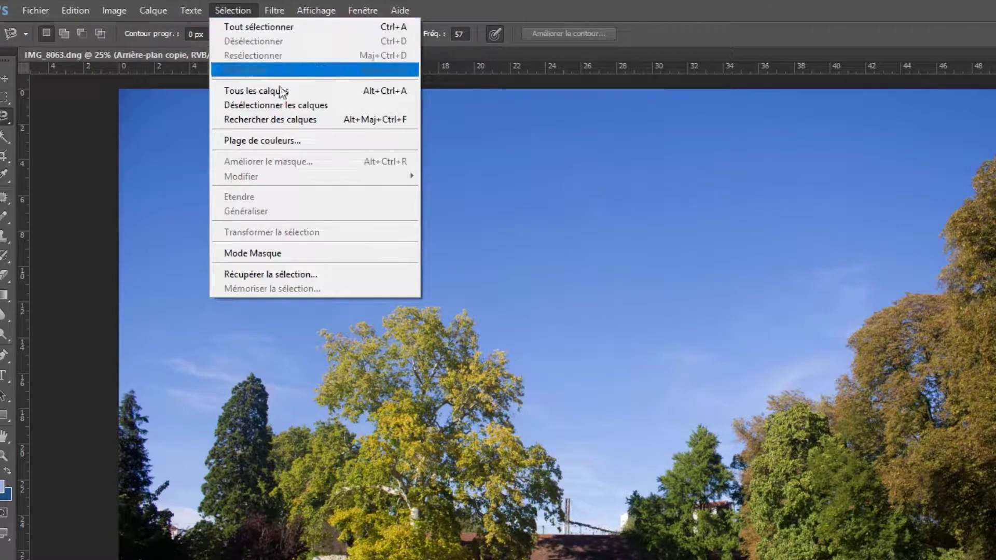
left_click(284, 143)
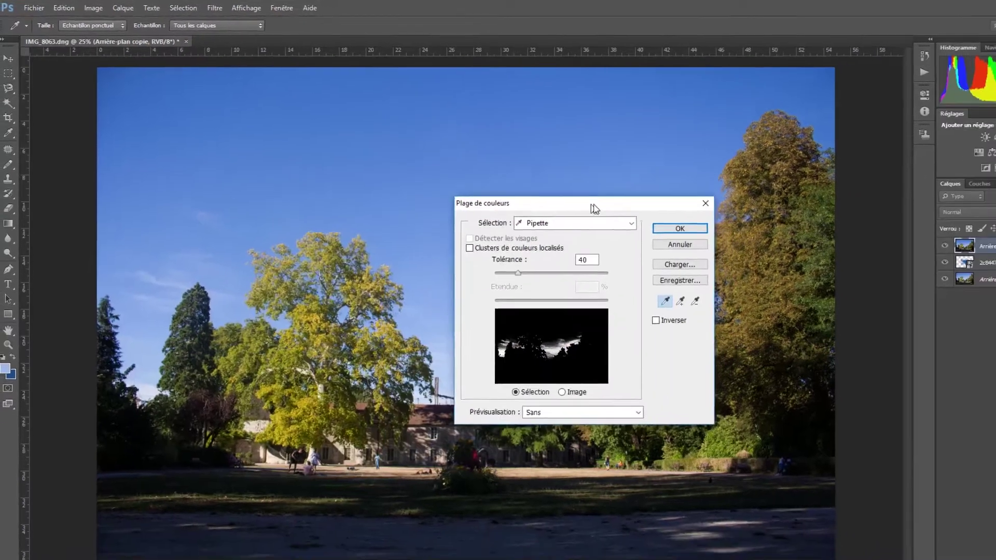
left_click_drag(594, 208, 986, 349)
left_click_drag(900, 317, 886, 275)
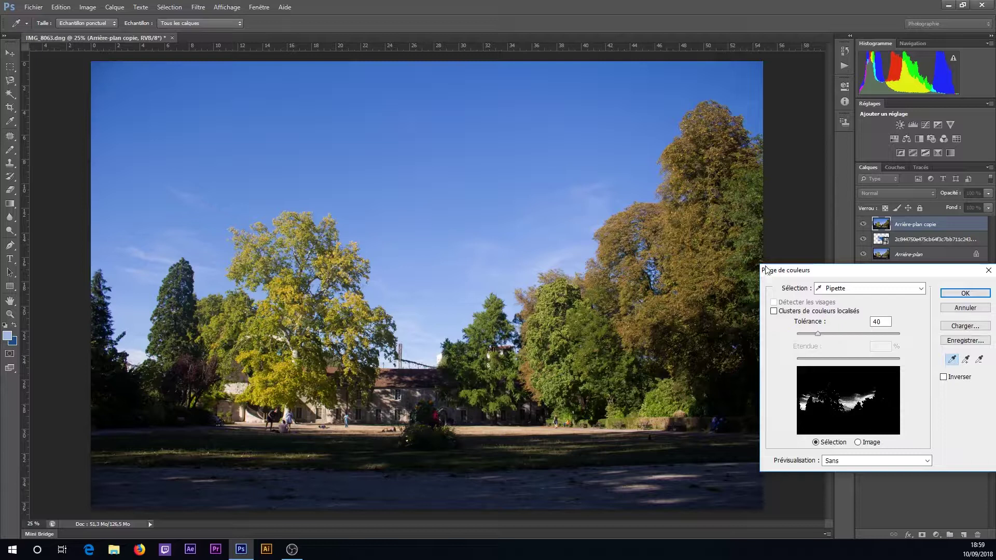
left_click(96, 63)
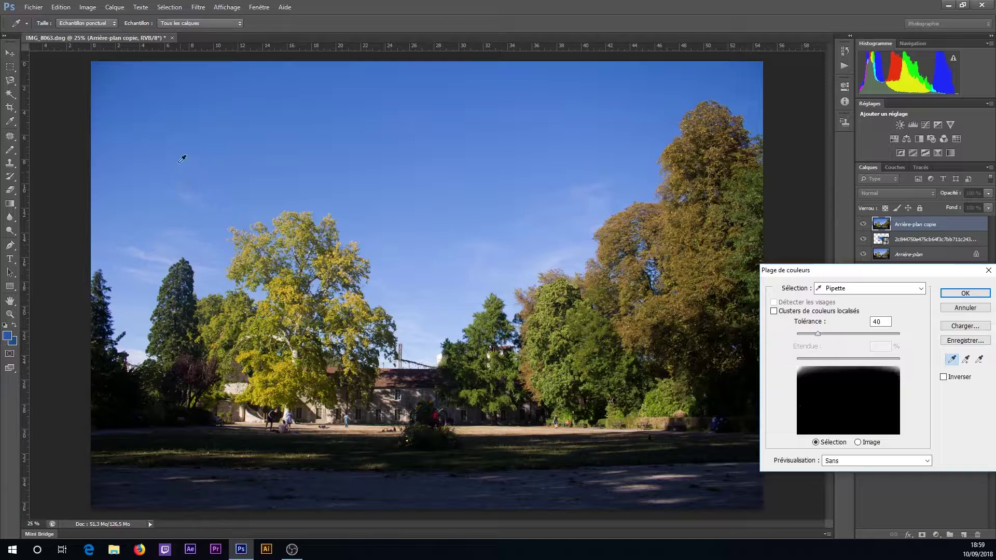
Step: Add the remaining sky tones, from mid blue down to the pale horizon, to the colour range and apply the selection
left_click(962, 363)
left_click(116, 97)
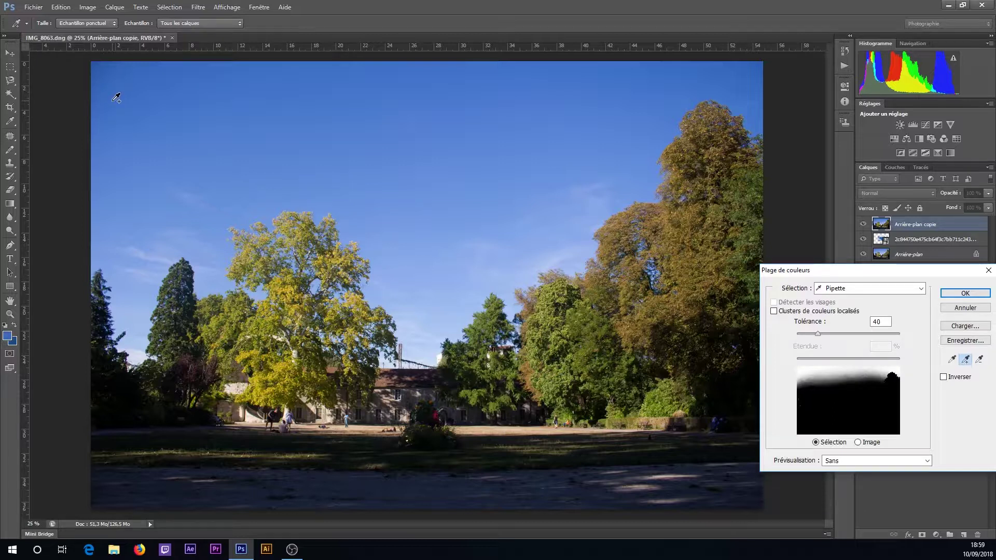
left_click(133, 149)
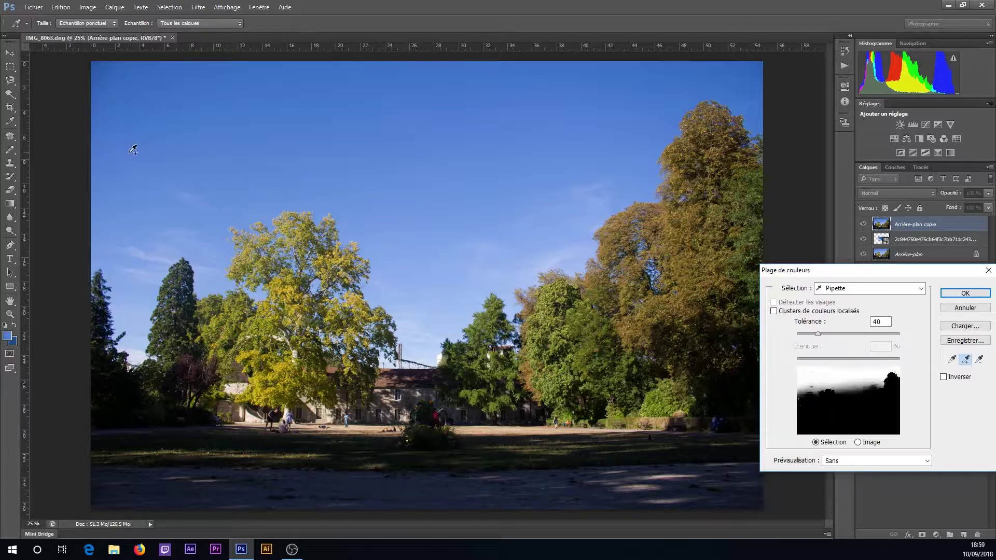
left_click(261, 184)
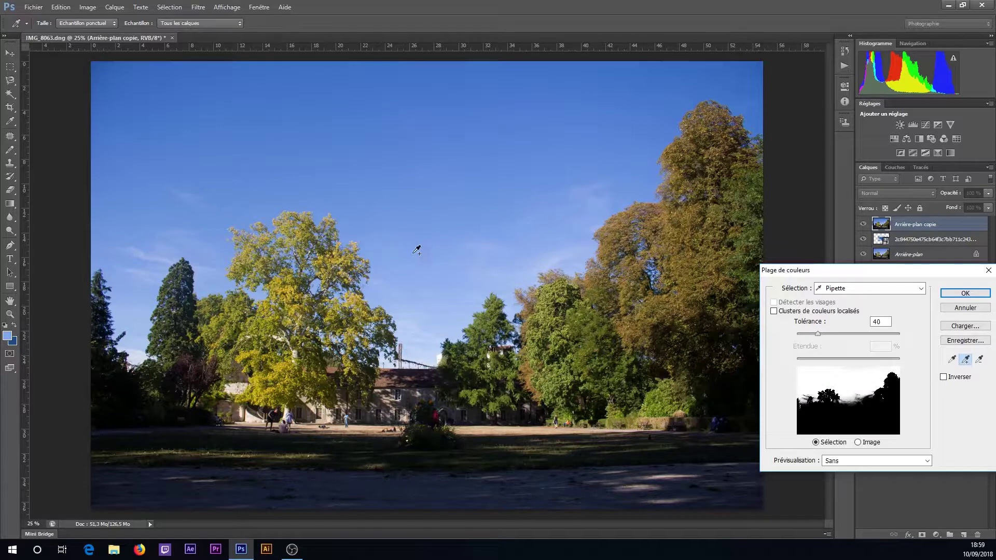
left_click(435, 278)
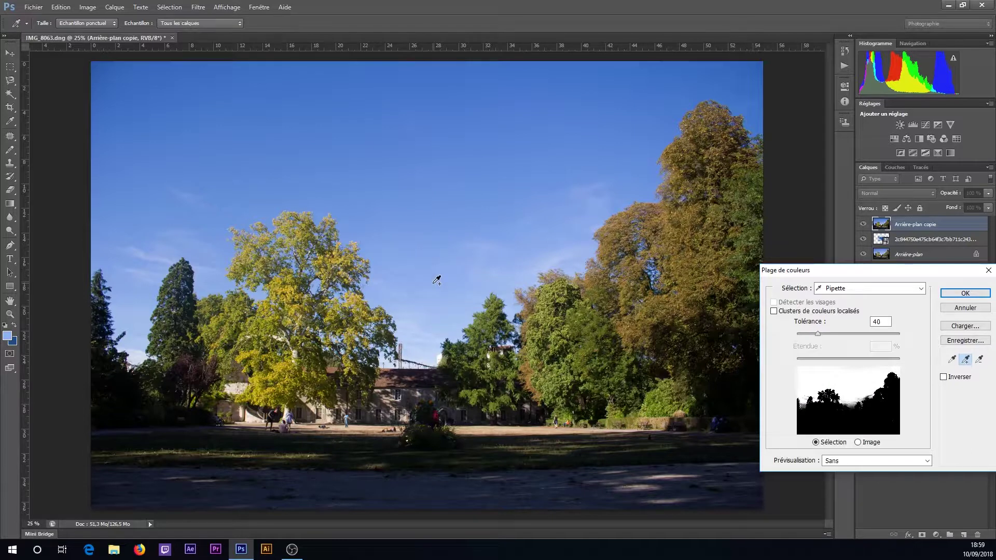
left_click(457, 306)
left_click(438, 334)
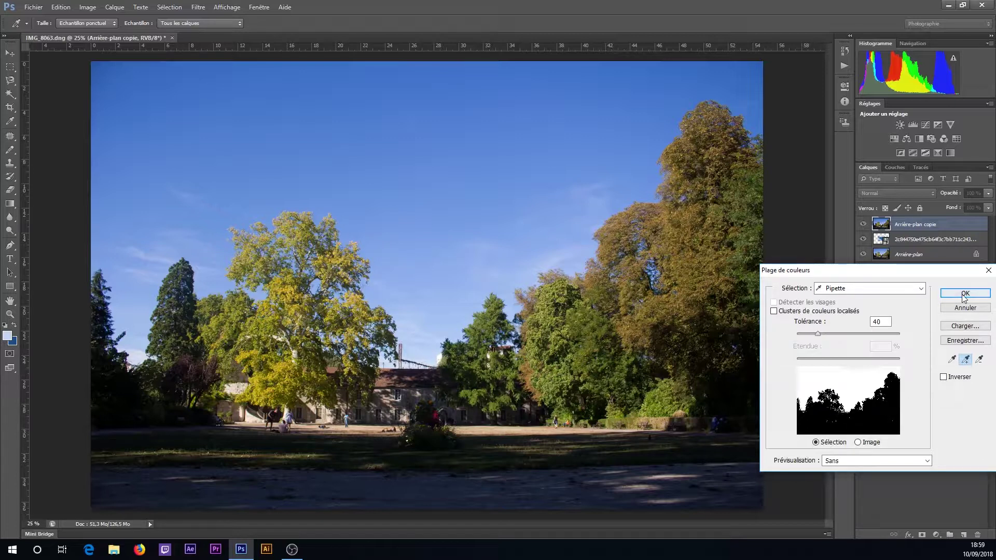
key("ctrl+shift+d")
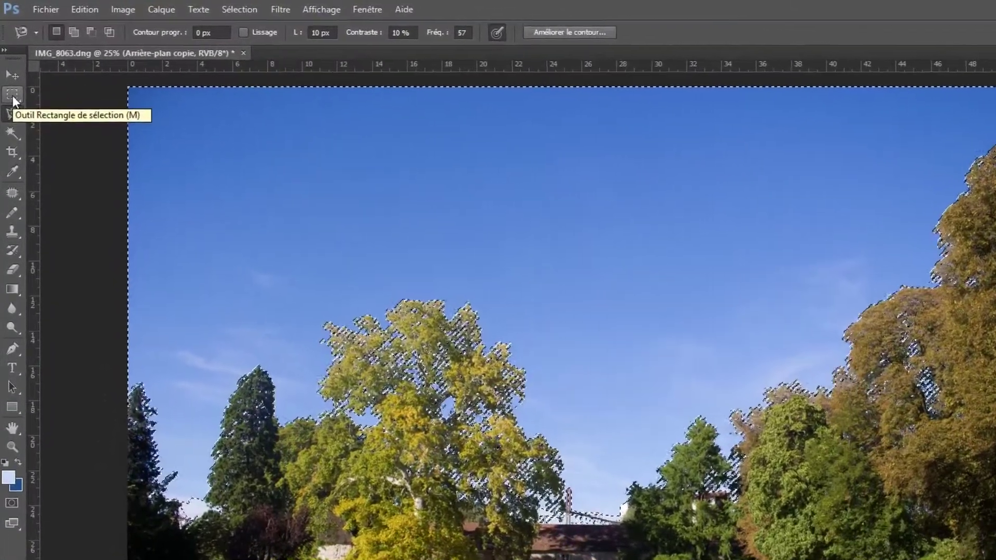
Step: Subtract the stray selected patches inside the large brown and green trees from the sky selection with the rectangular marquee
left_click(13, 95)
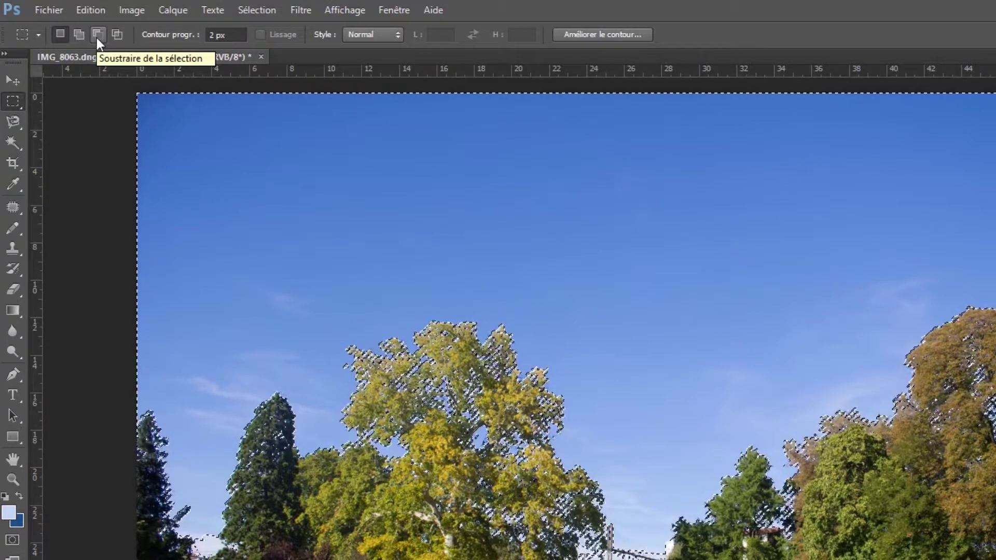
left_click(95, 35)
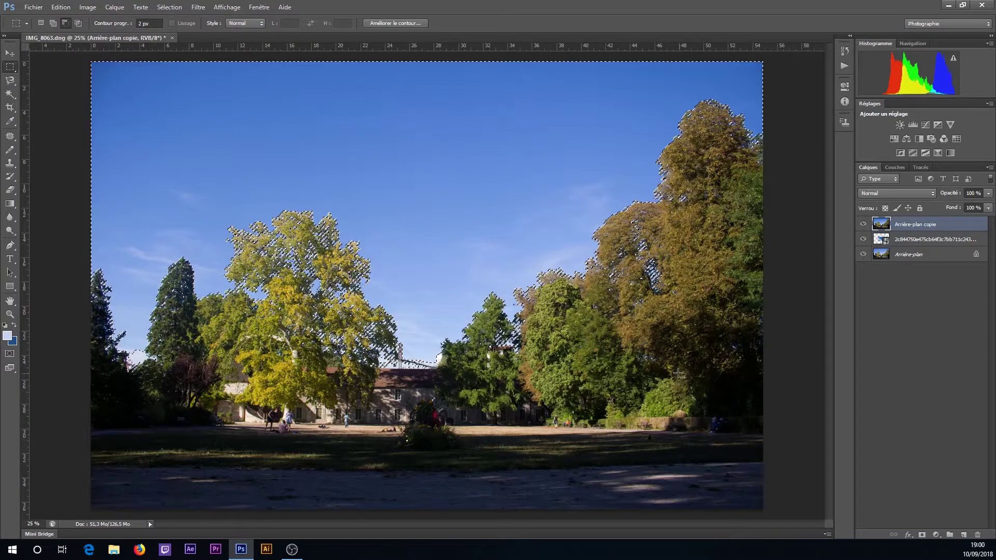
left_click_drag(694, 307, 643, 286)
left_click_drag(706, 224, 680, 212)
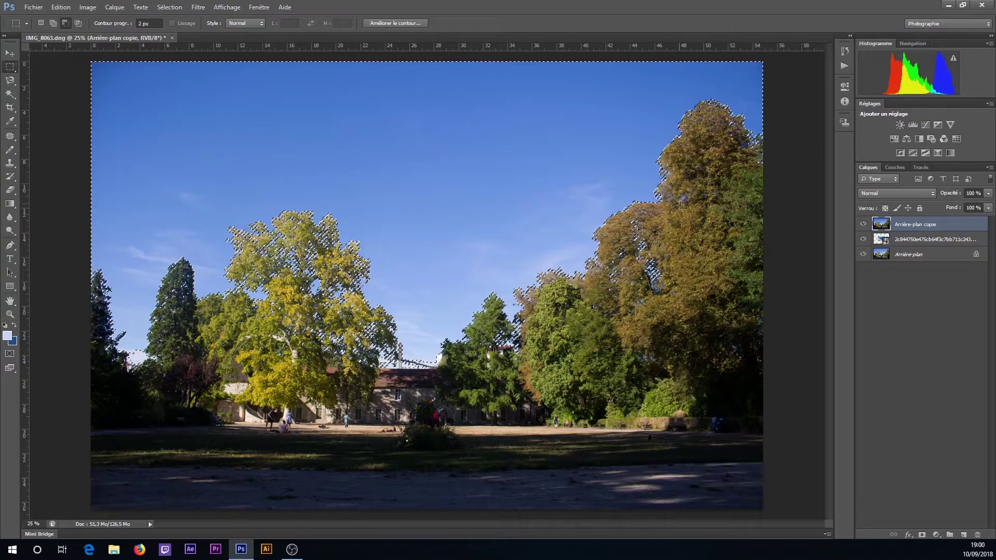
mouse_move(760, 172)
left_mouse_down()
mouse_move(788, 136)
mouse_move(771, 167)
left_mouse_up()
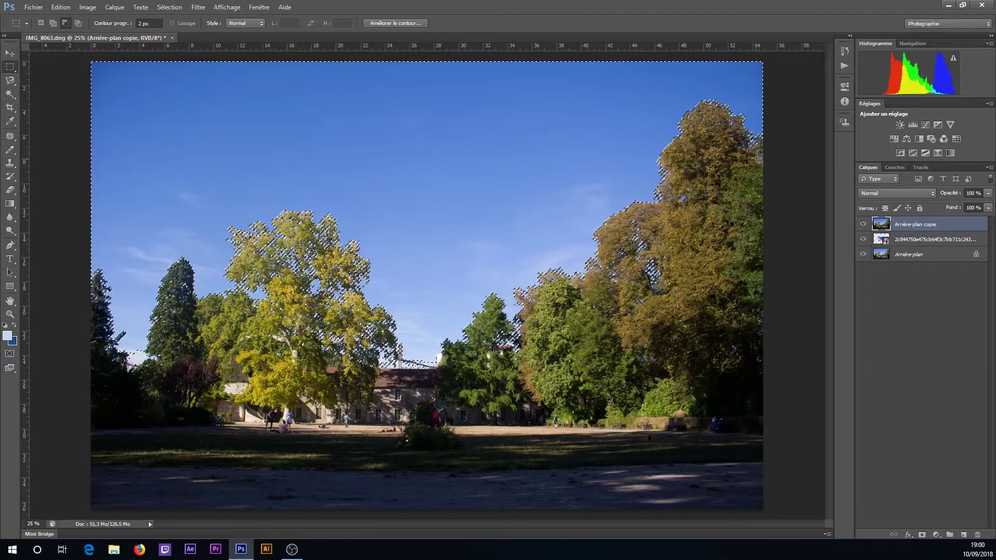
left_click_drag(752, 153, 752, 154)
mouse_move(678, 285)
left_mouse_down()
mouse_move(684, 231)
mouse_move(675, 207)
mouse_move(678, 280)
left_mouse_up()
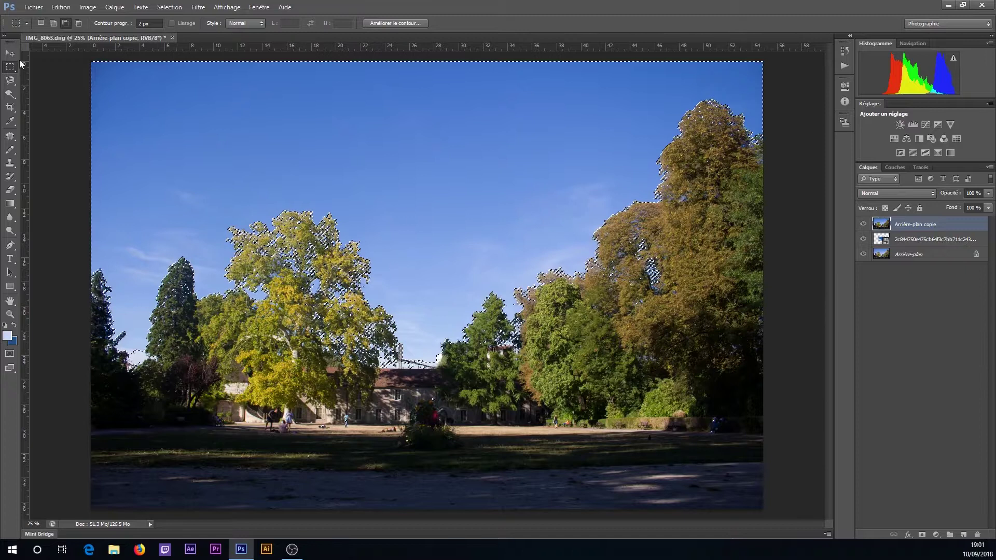
left_click(40, 23)
key("shift")
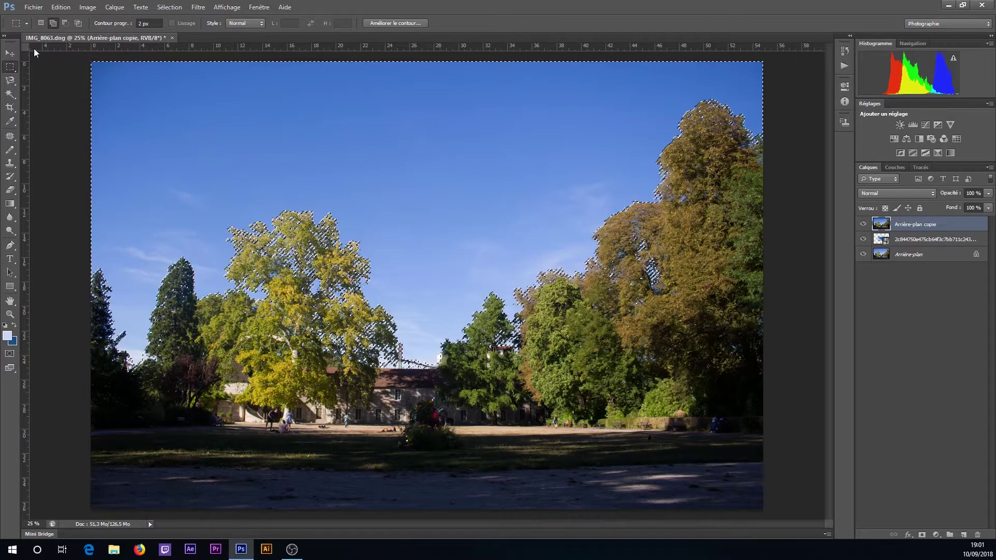
left_click(66, 23)
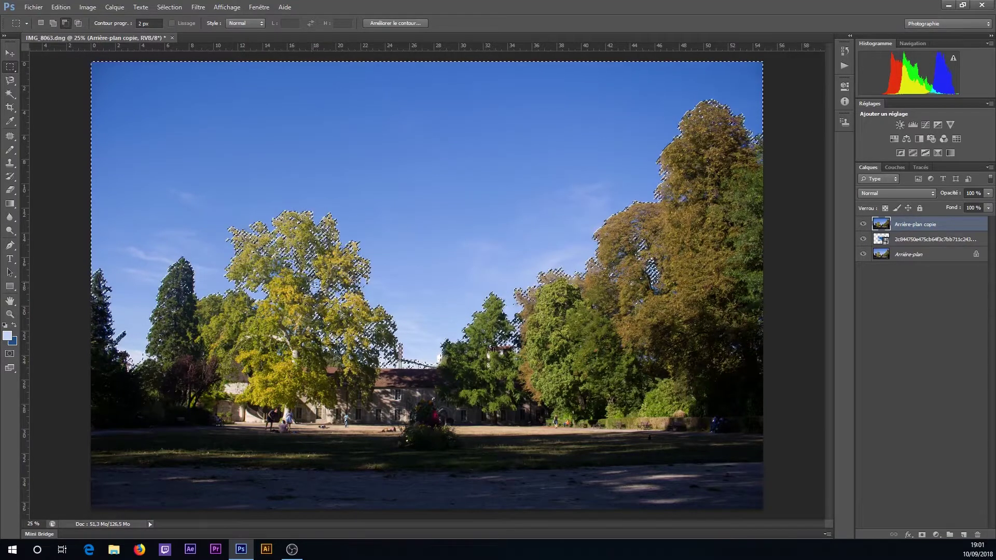
key("shift")
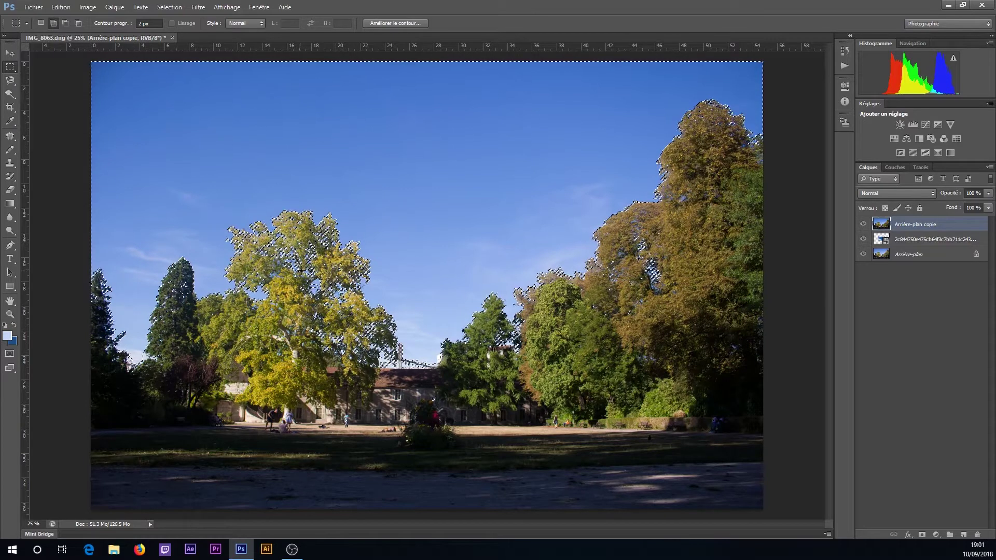
key("alt")
Step: Delete the selected blue sky from the Arrière-plan copie layer and deselect
key("Delete")
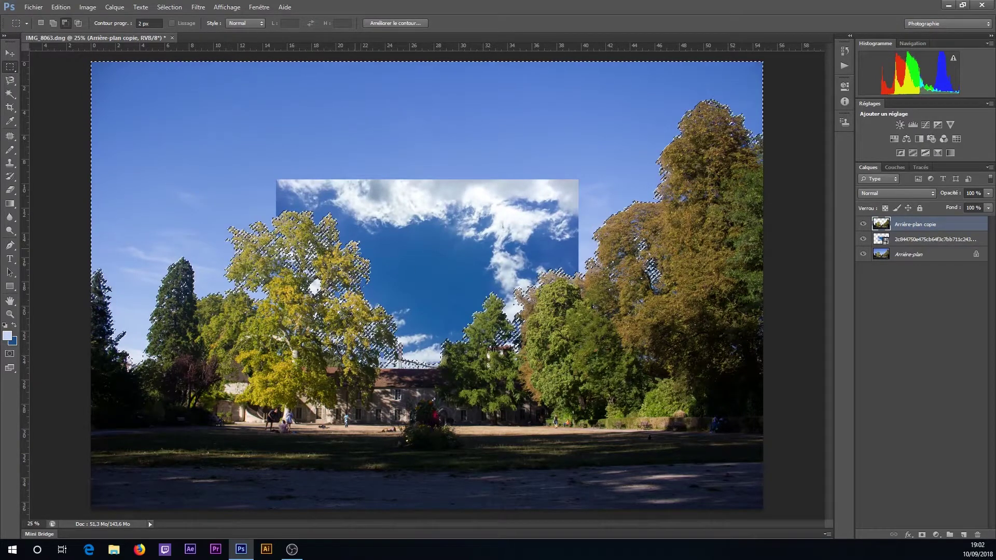
key("ctrl+d")
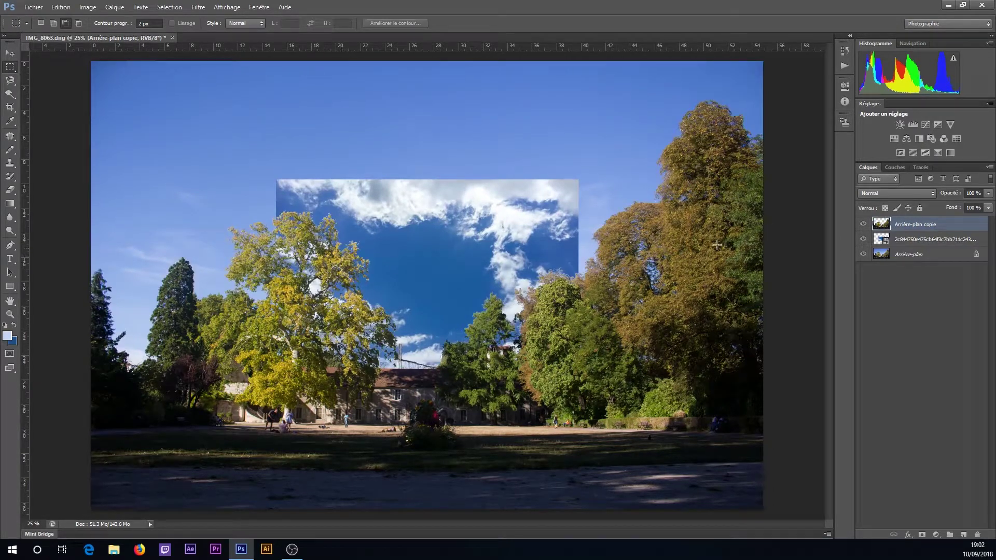
Step: Free-transform the cloudy sky layer to 222.20% width and 147.58% height so it spans the photo's full width from the upper edge
left_click(905, 243)
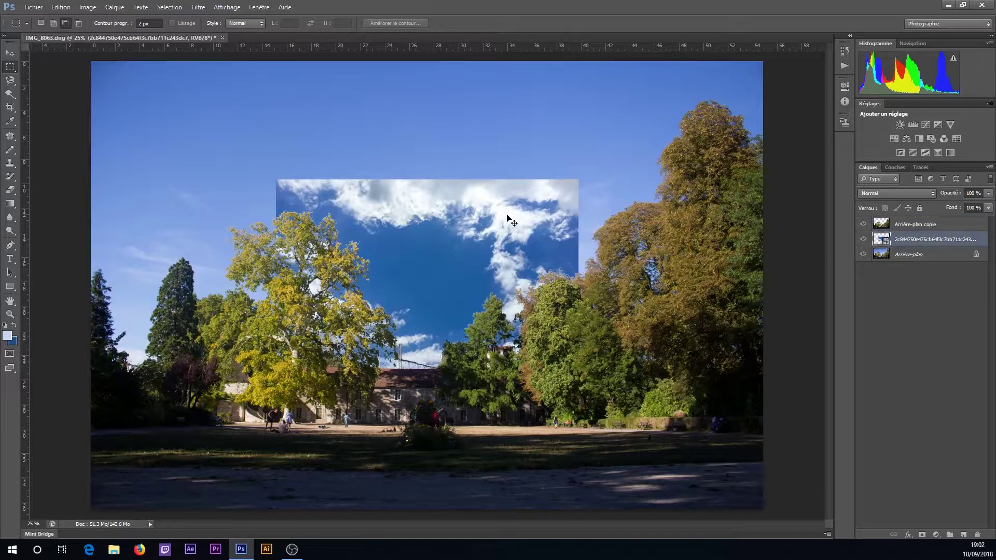
key("ctrl+t")
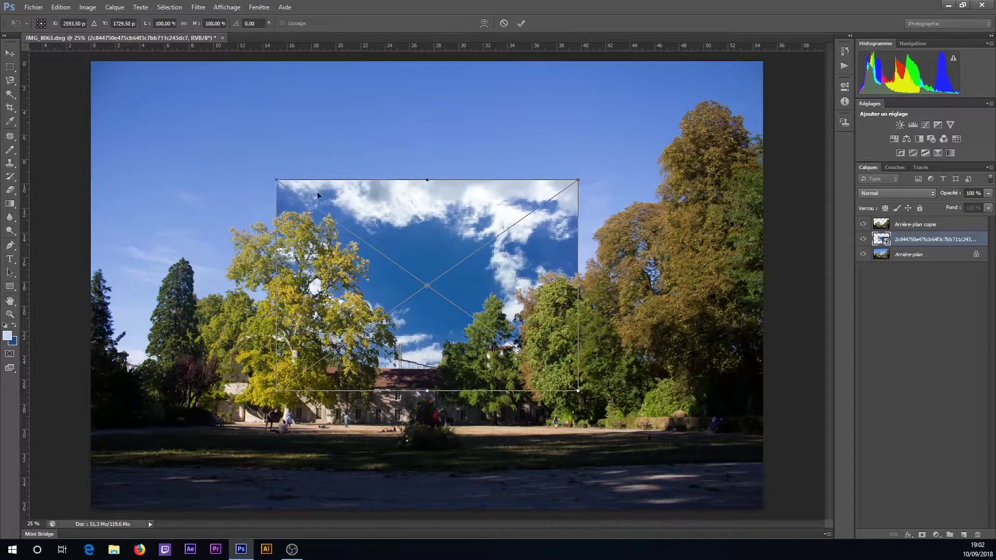
left_click_drag(275, 178, 92, 62)
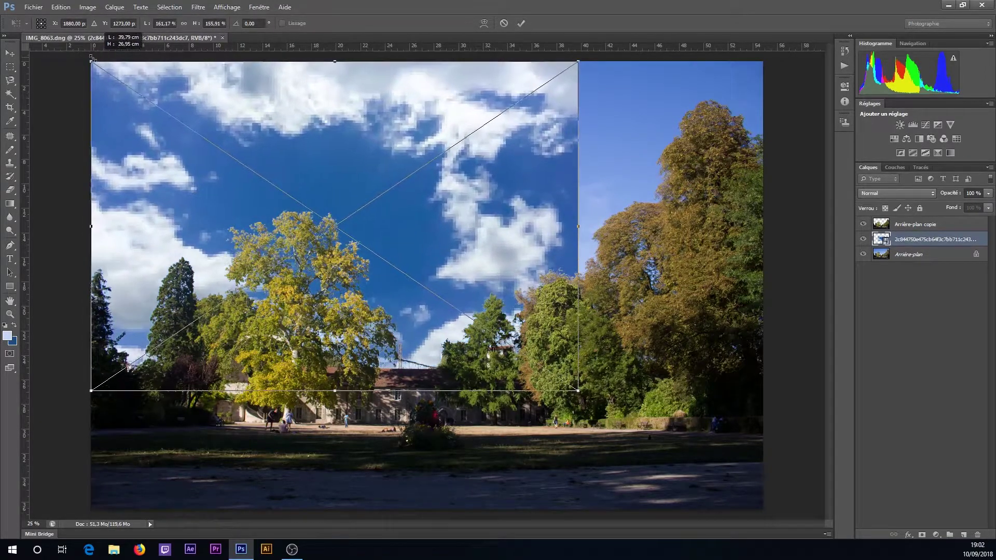
left_click_drag(577, 390, 762, 372)
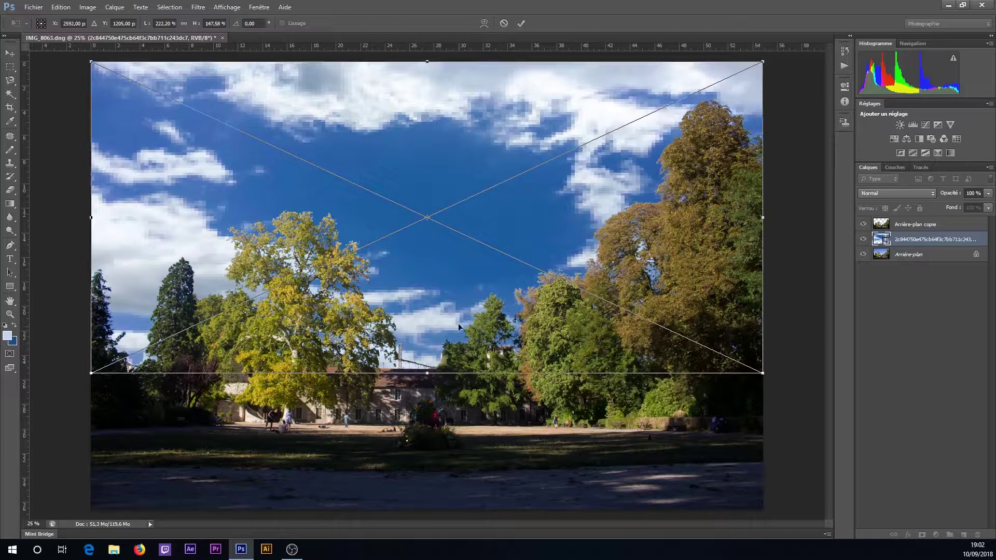
left_click(522, 24)
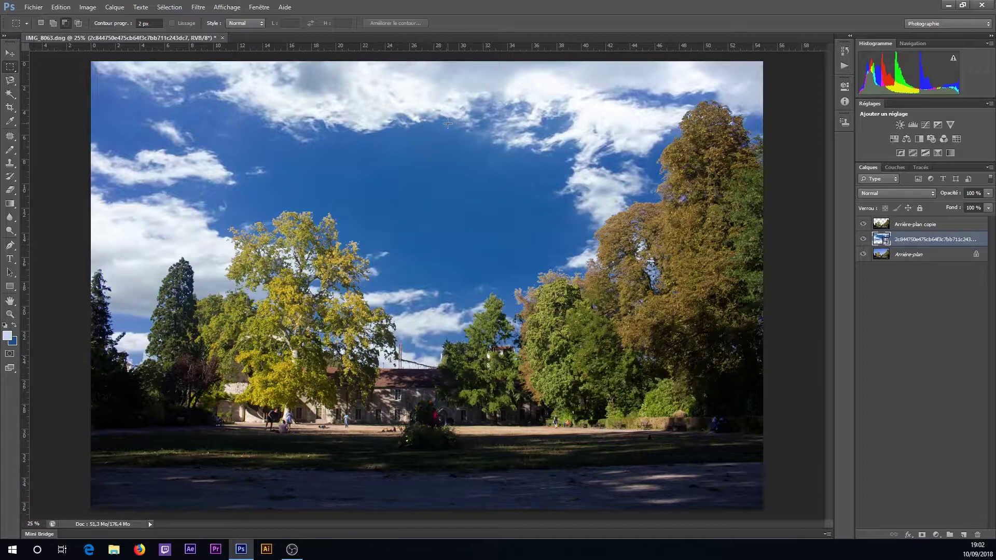
Step: Warp the cloudy sky layer, pulling its lower-left corner below the photo and its upper-left handle outward, and apply the deformation
key("ctrl+t")
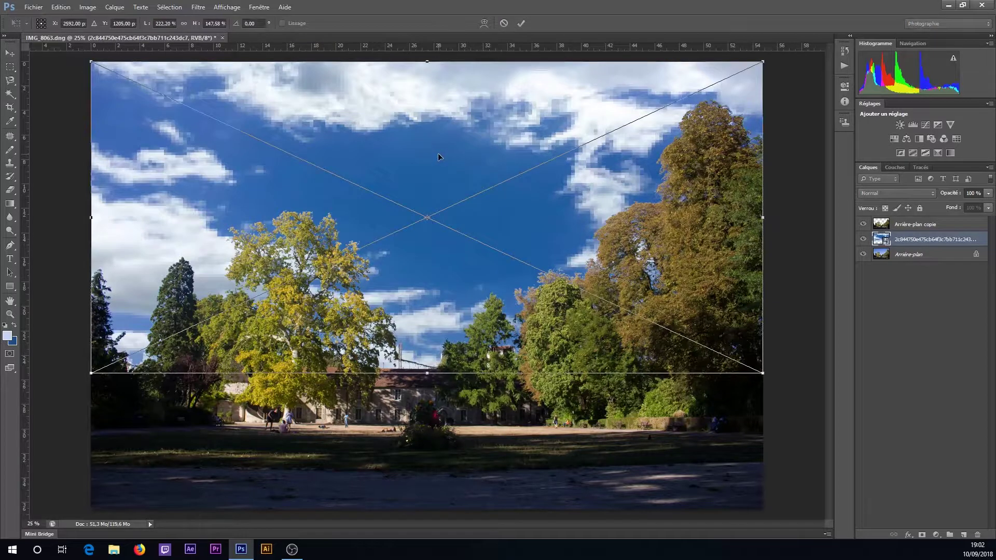
left_click(484, 23)
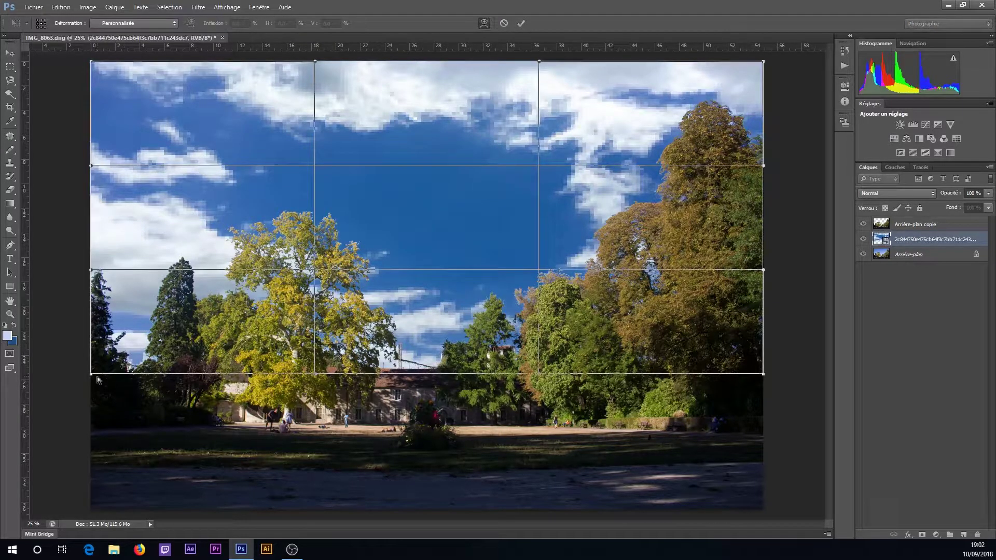
left_click_drag(91, 373, 122, 519)
left_click_drag(316, 61, 63, 50)
left_click(520, 22)
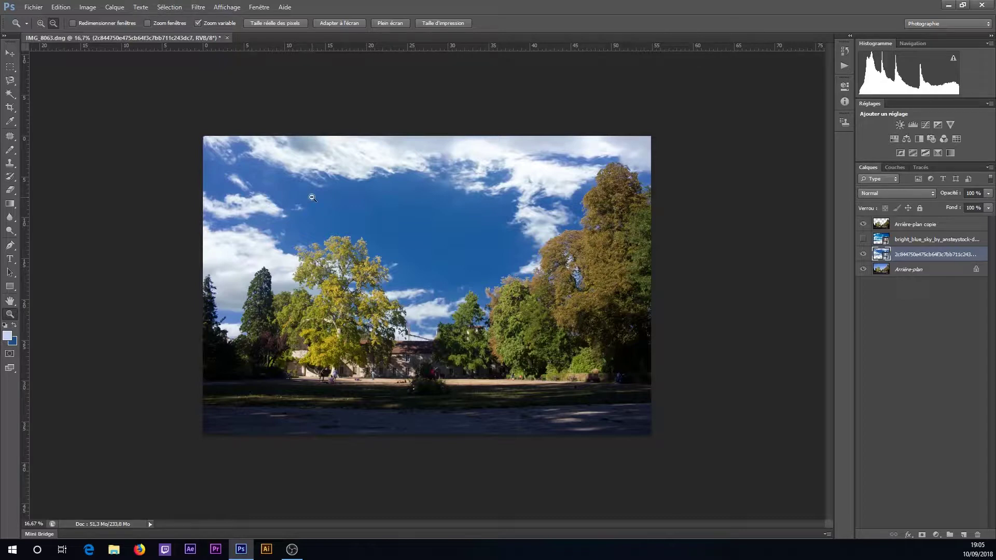
left_click(169, 6)
left_click(199, 98)
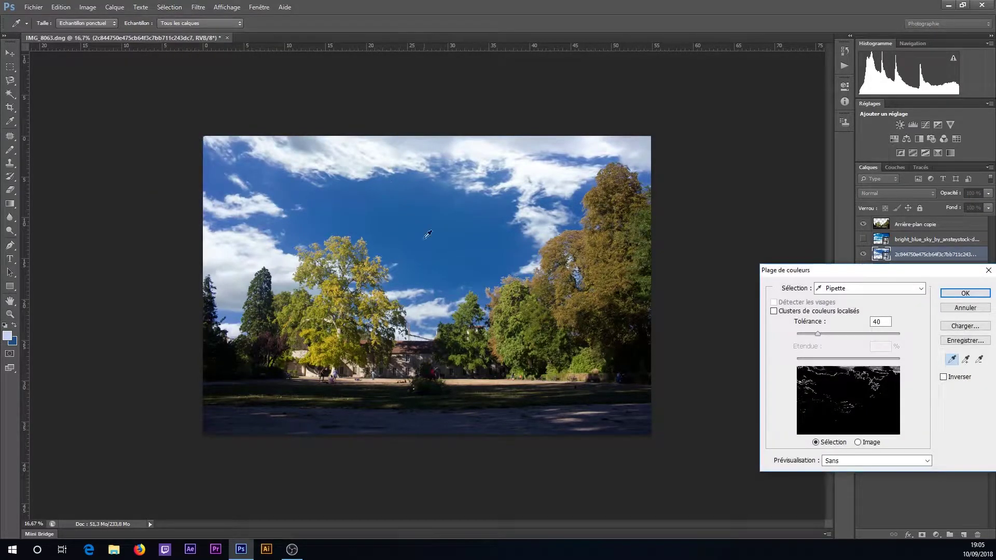
left_click_drag(866, 270, 595, 135)
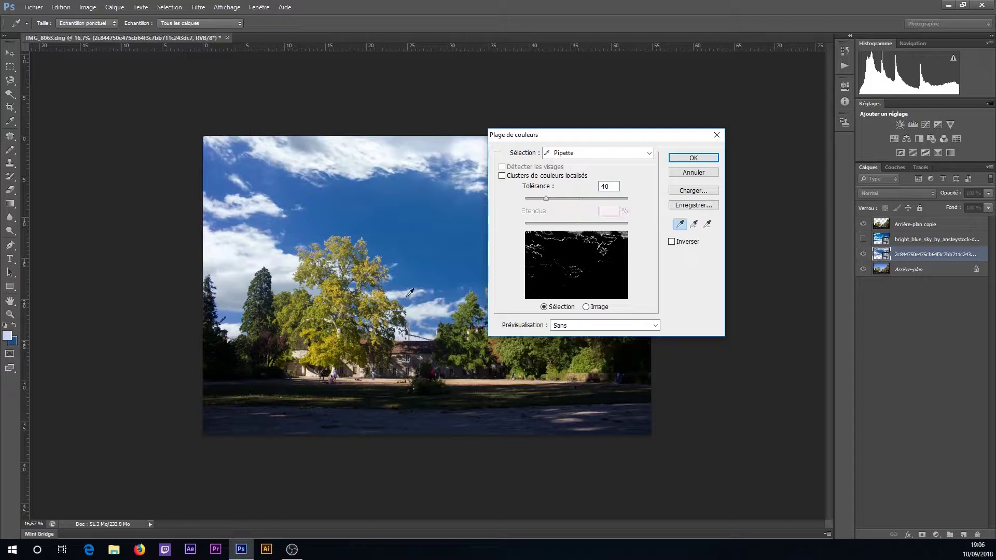
left_click(716, 134)
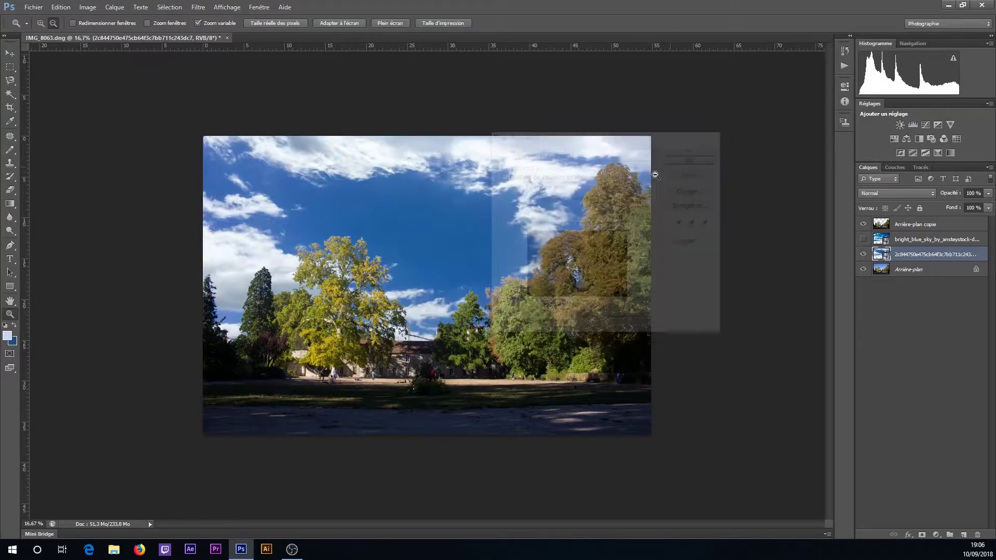